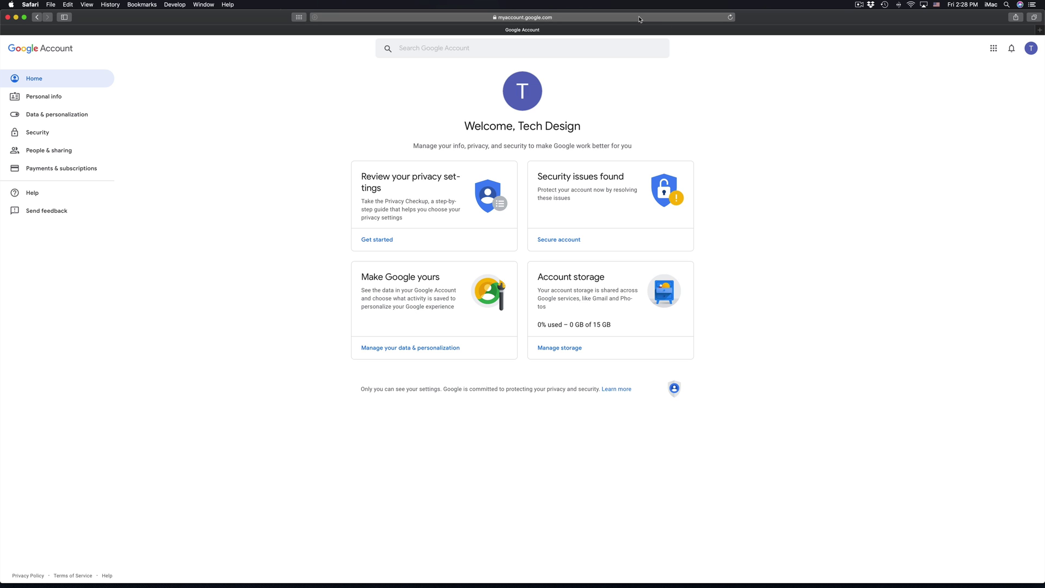
- Zoom in on the myaccount.google.com welcome page with Cmd+Plus so its text is larger
click(639, 18)
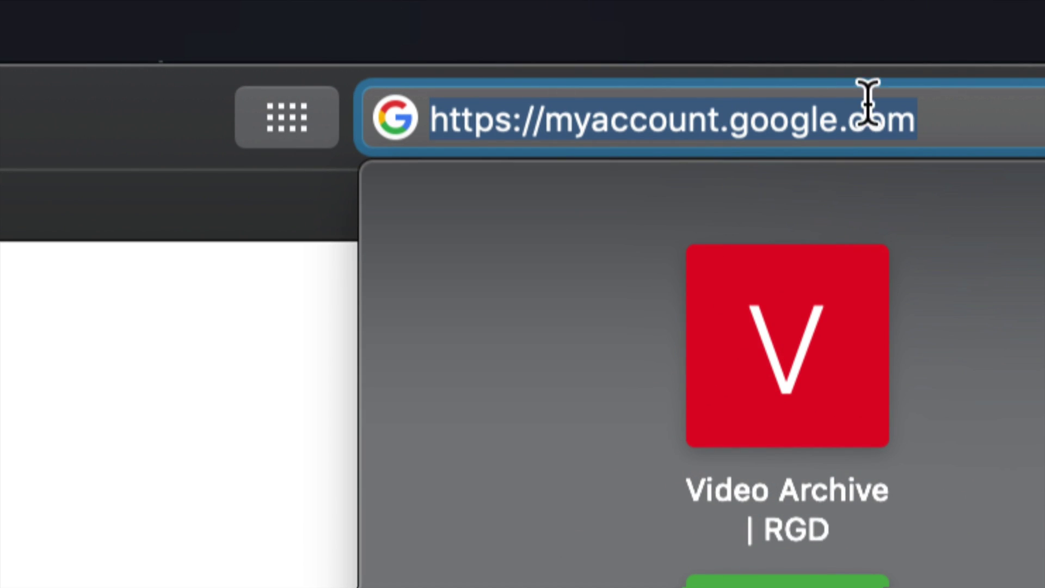
click(925, 114)
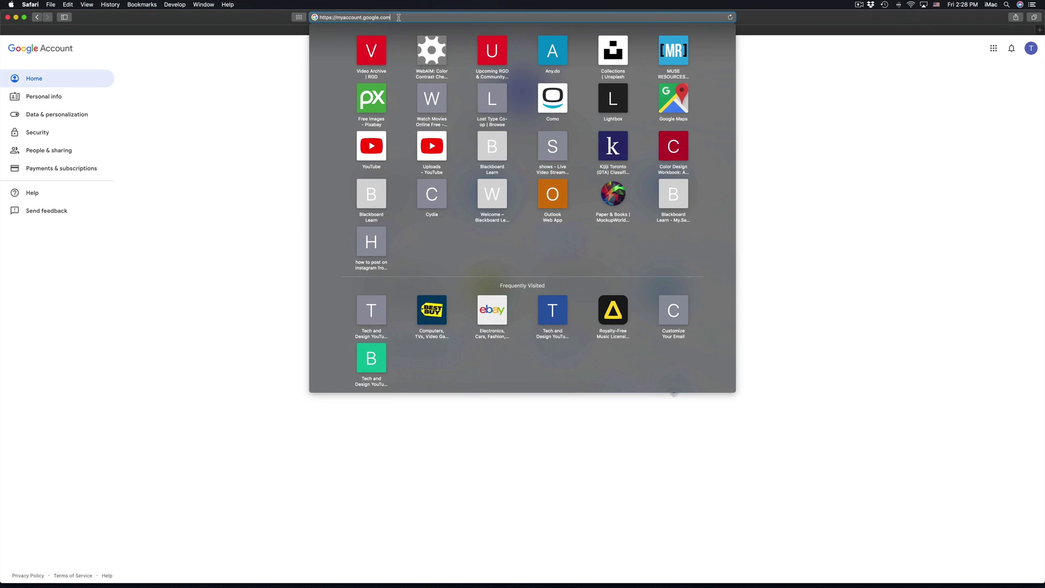
key(Return)
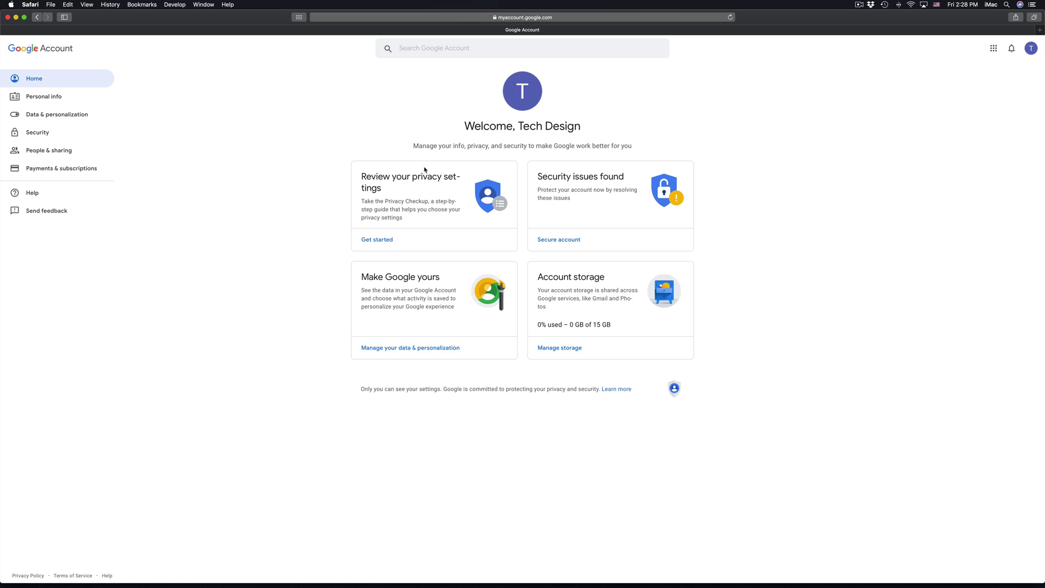
key(super+plus)
key(super+plus)
key(super+plus)
key(super+plus)
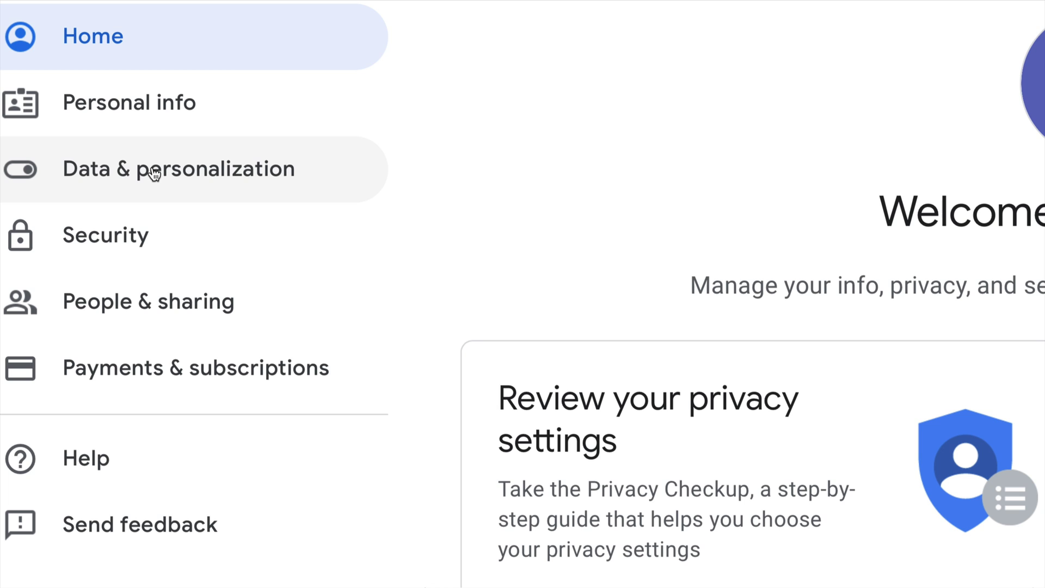
- Go to Data & personalization and find the 'Delete a service or your account' option
click(152, 169)
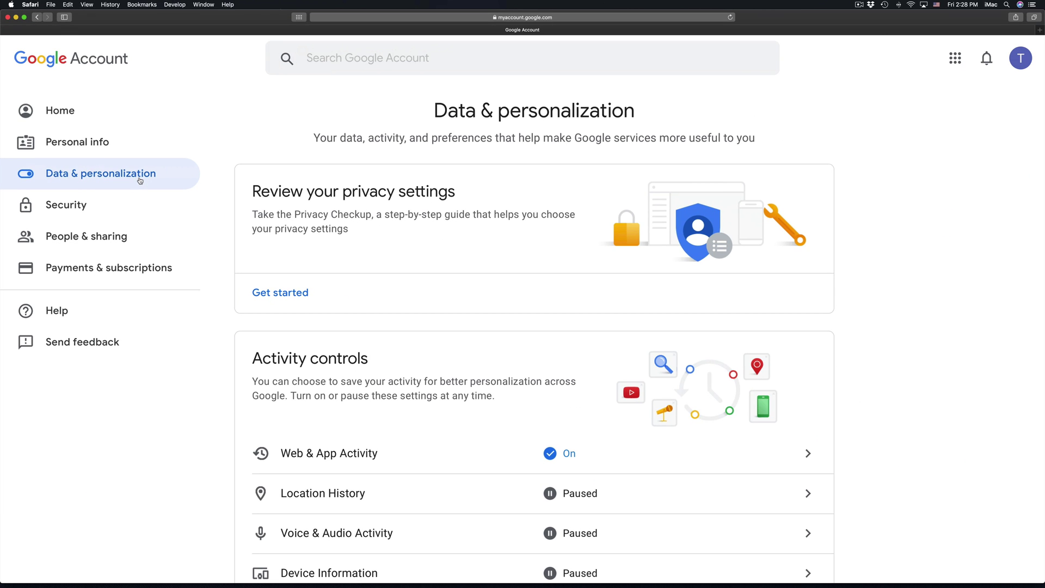
scroll(358, 327, down, 13)
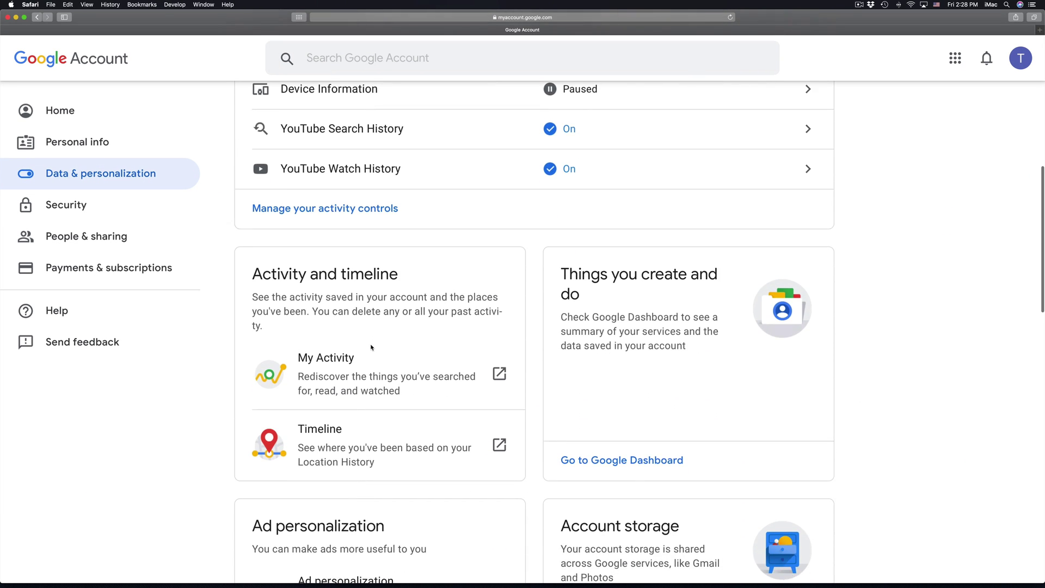
scroll(372, 347, down, 7)
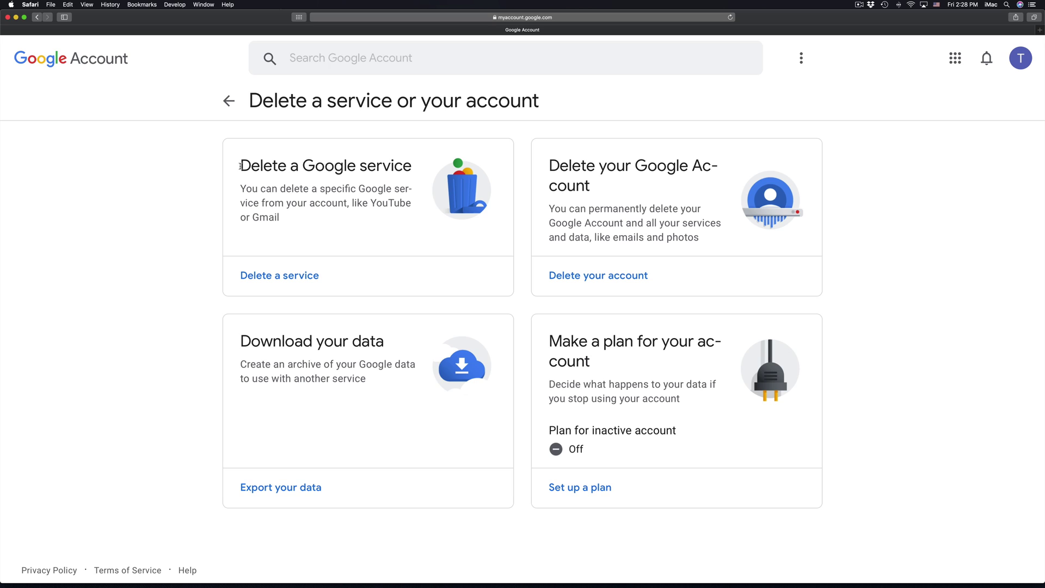
drag(241, 166, 419, 166)
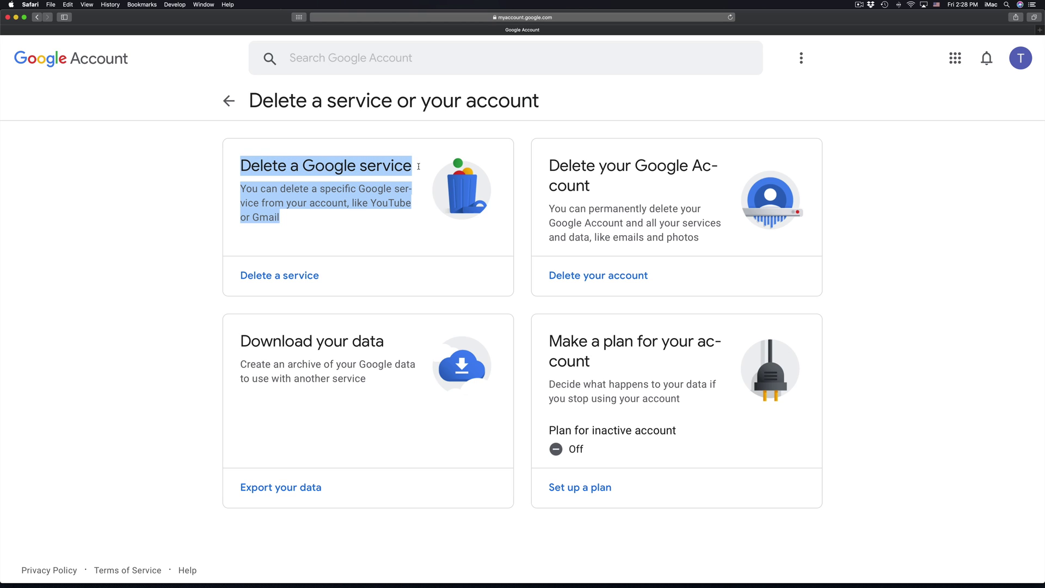
- Choose 'Delete a service' and verify identity with the saved account password
click(285, 276)
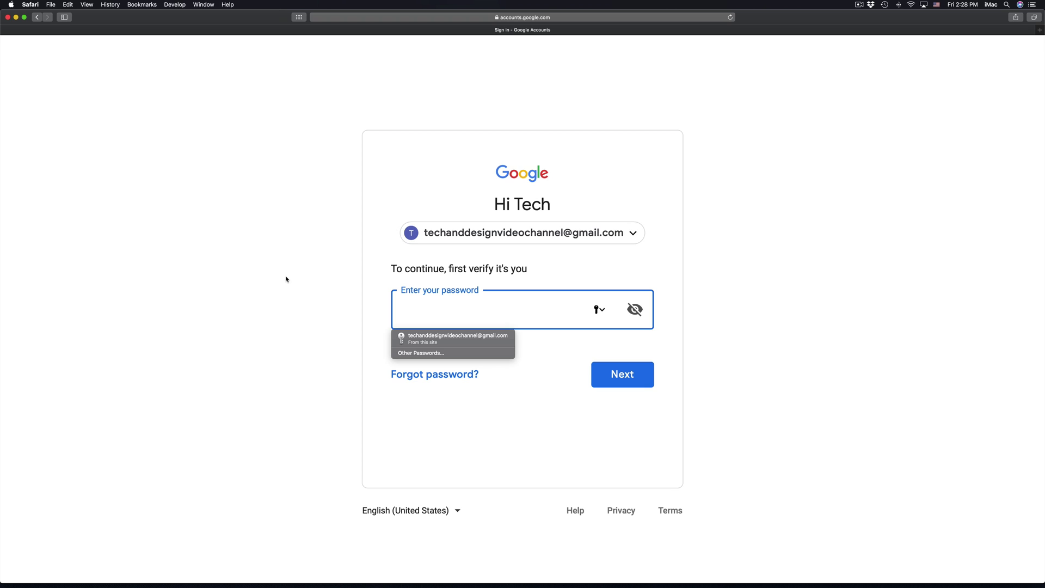
click(471, 338)
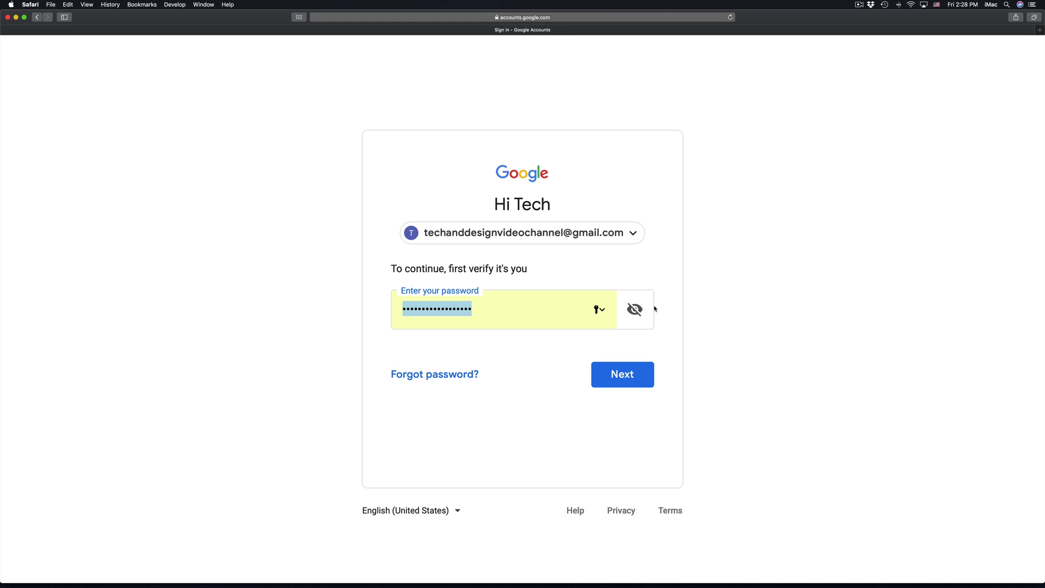
click(635, 309)
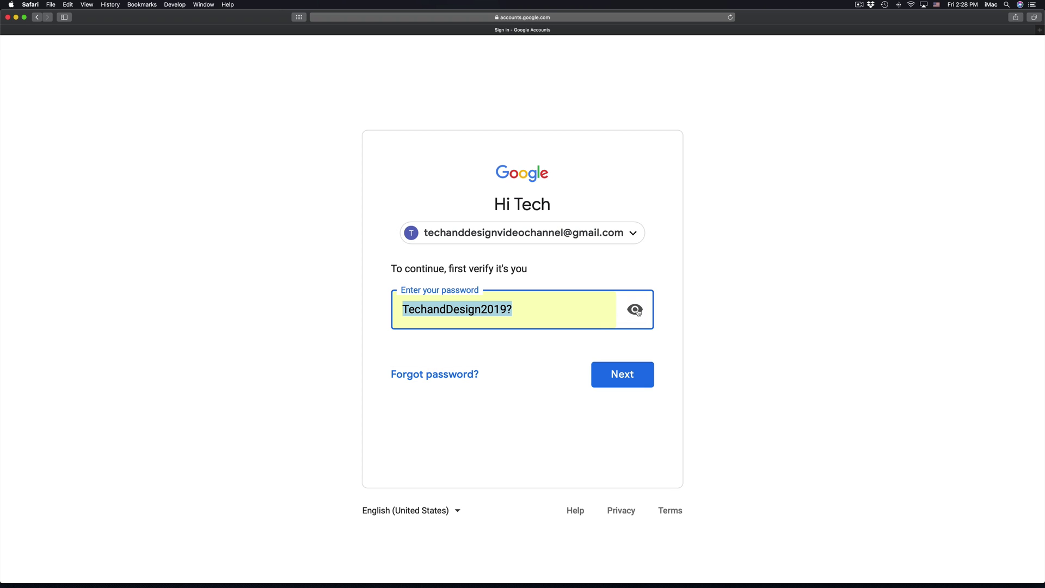
click(626, 375)
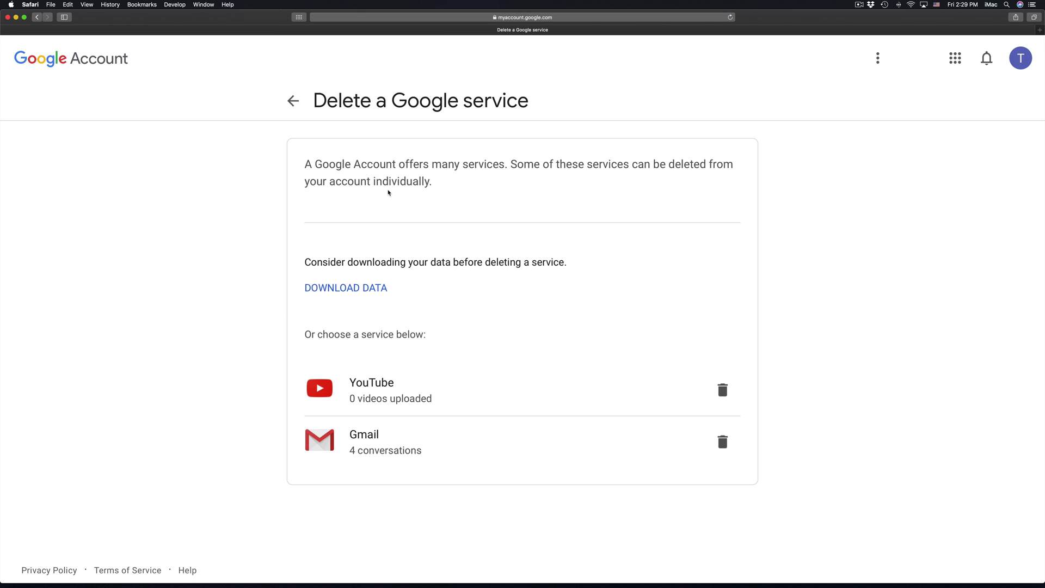
- Go back and reopen 'Delete a service or your account' from Data & personalization
click(293, 100)
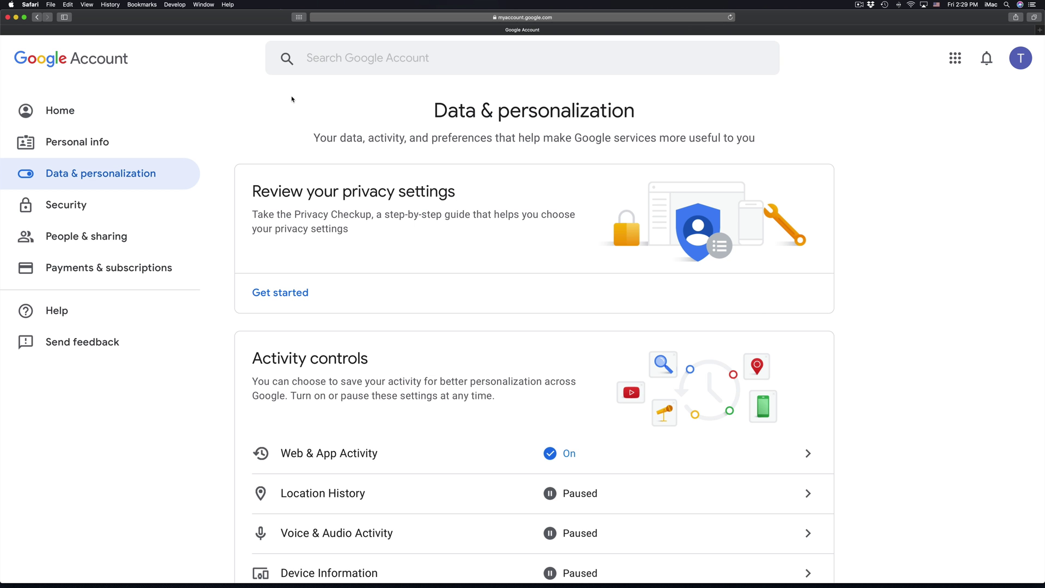
scroll(393, 270, down, 10)
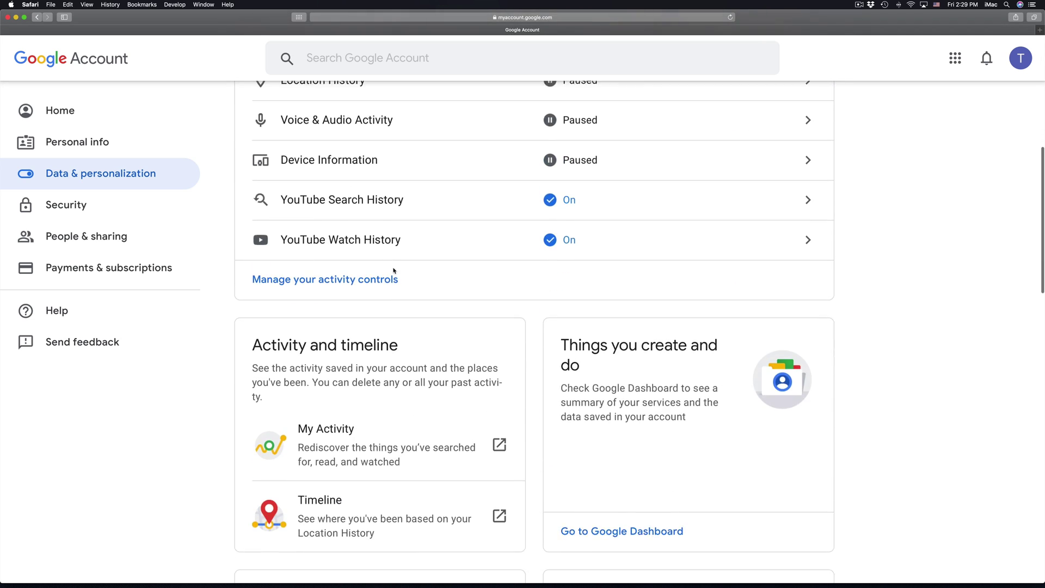
scroll(393, 270, down, 8)
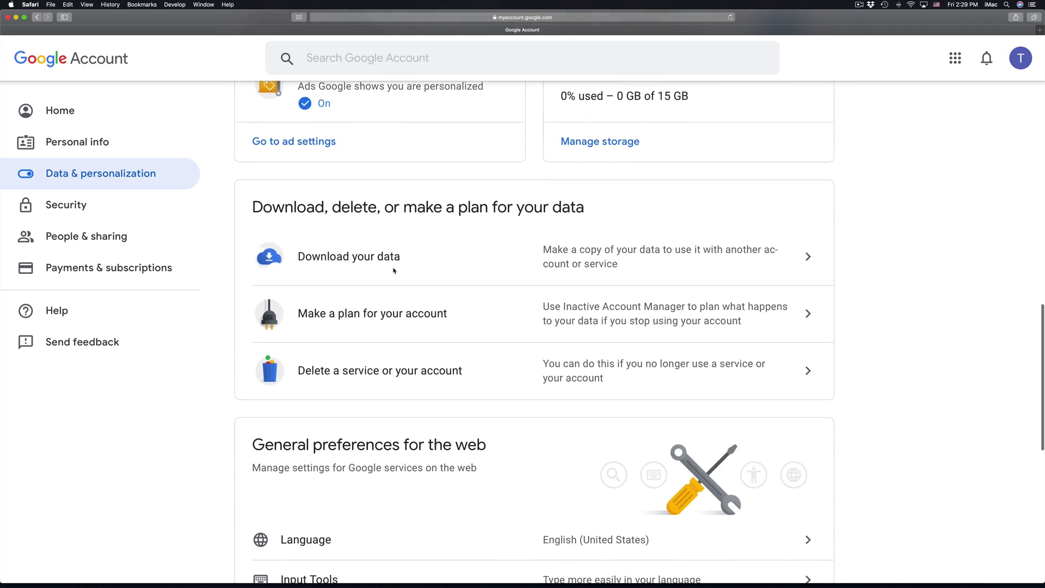
click(727, 362)
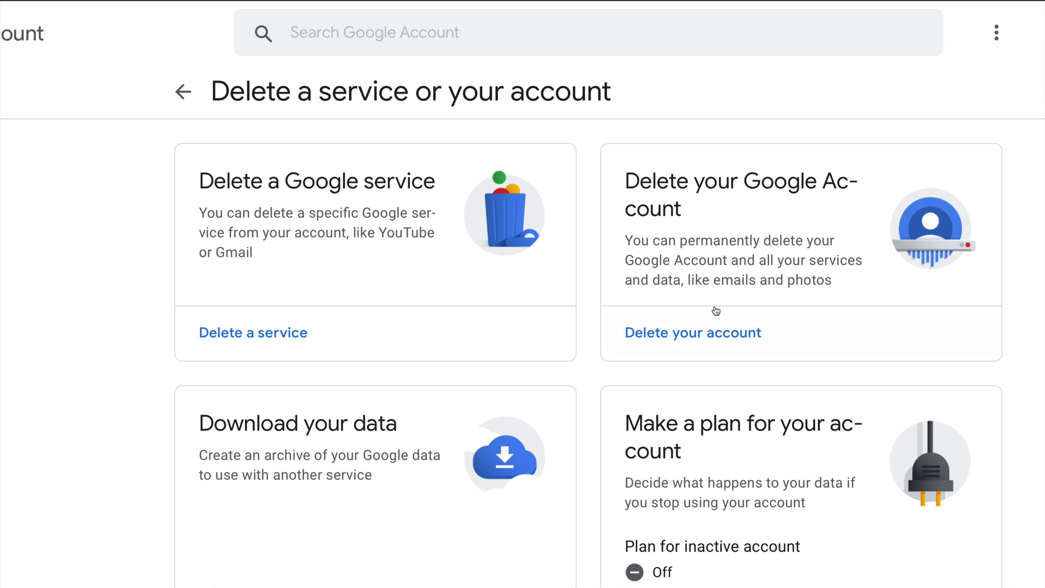
- Choose 'Delete your account' and re-verify with the saved account password
click(665, 335)
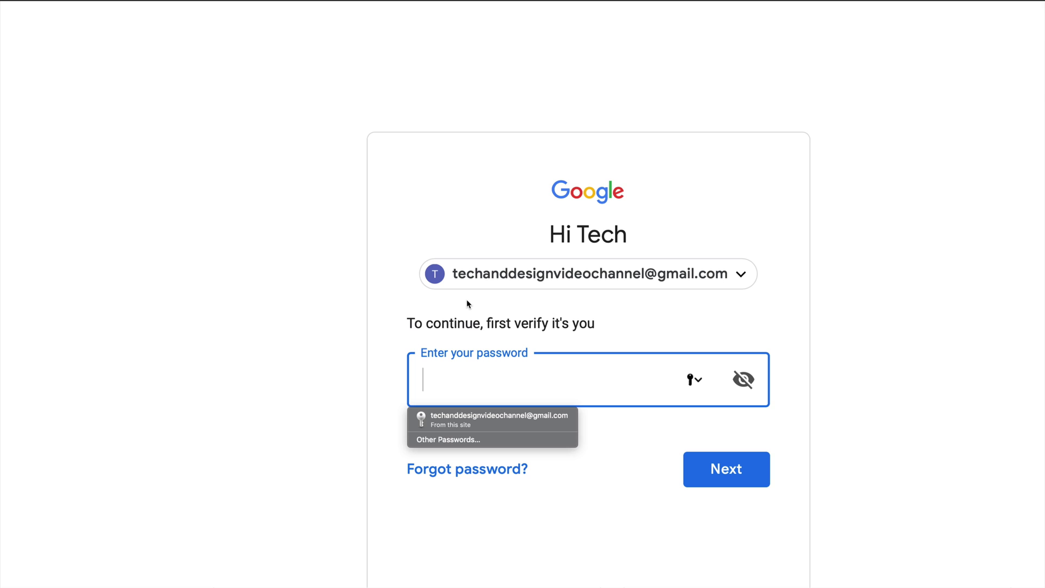
click(521, 419)
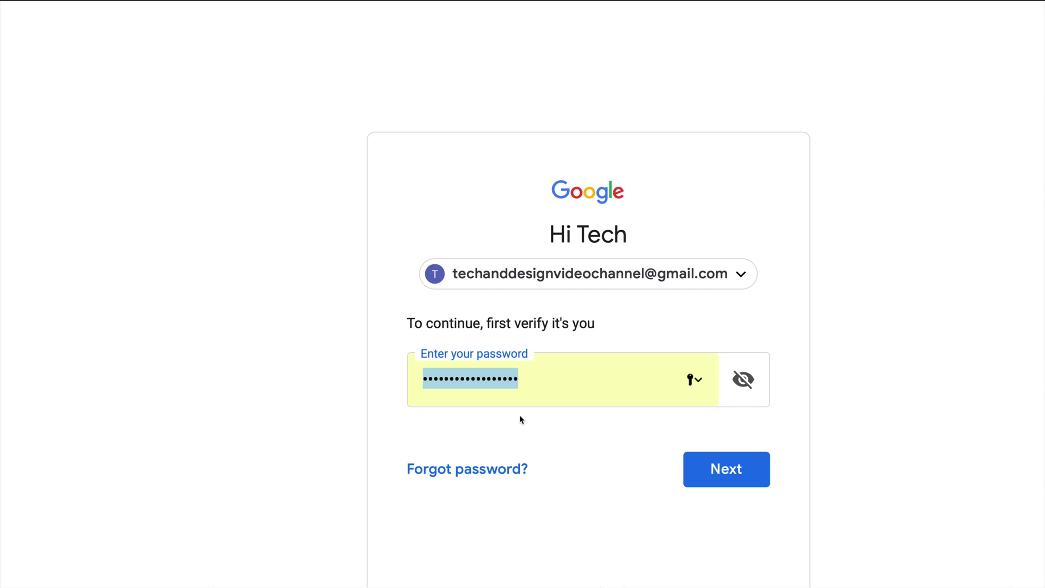
click(760, 392)
click(746, 469)
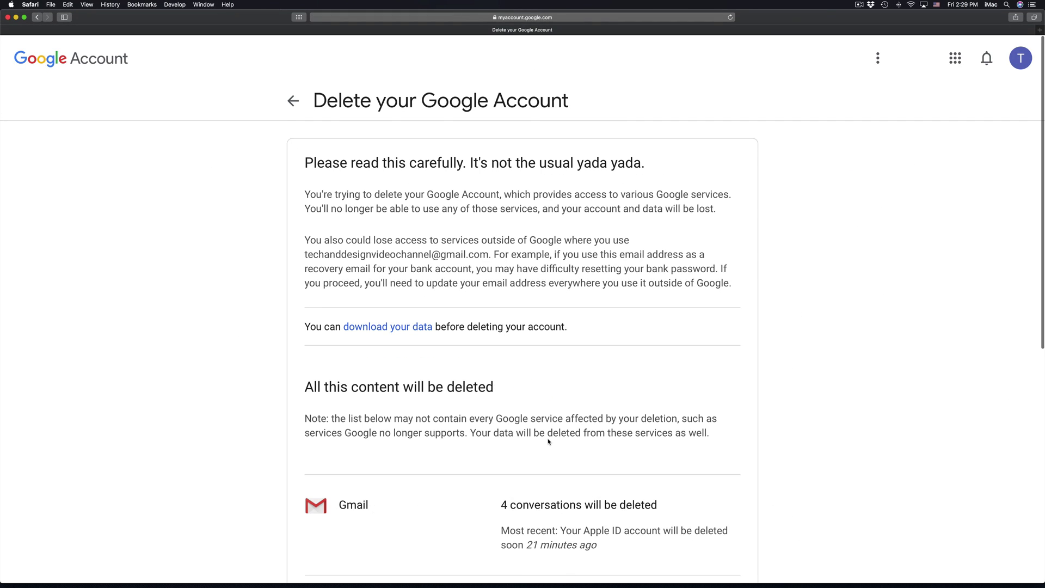
- Tick both acknowledgments: pending charges and permanent account deletion
scroll(548, 441, down, 5)
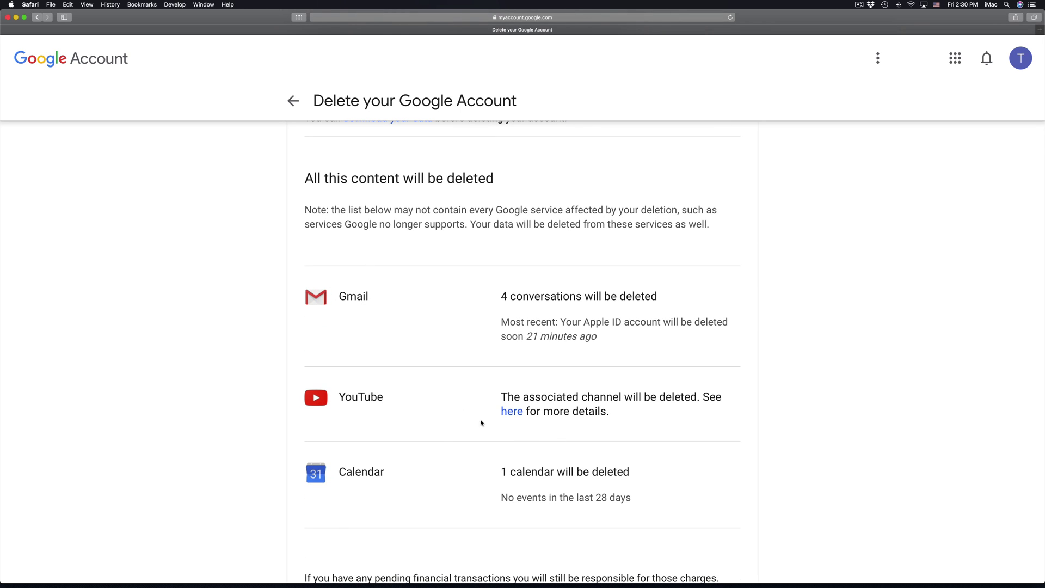
scroll(644, 473, down, 4)
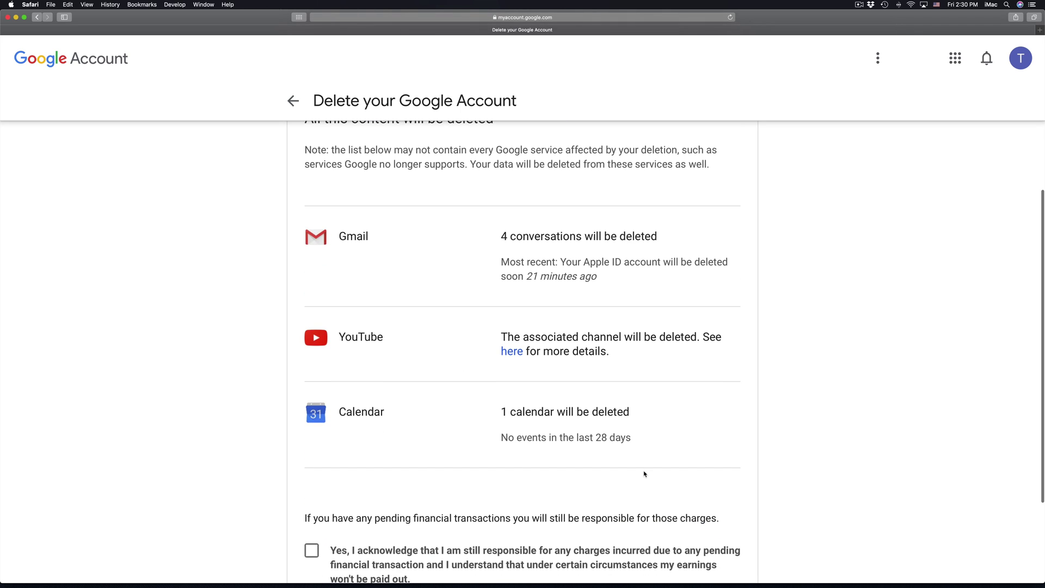
scroll(645, 474, down, 1)
scroll(644, 474, up, 3)
scroll(644, 473, down, 3)
click(312, 411)
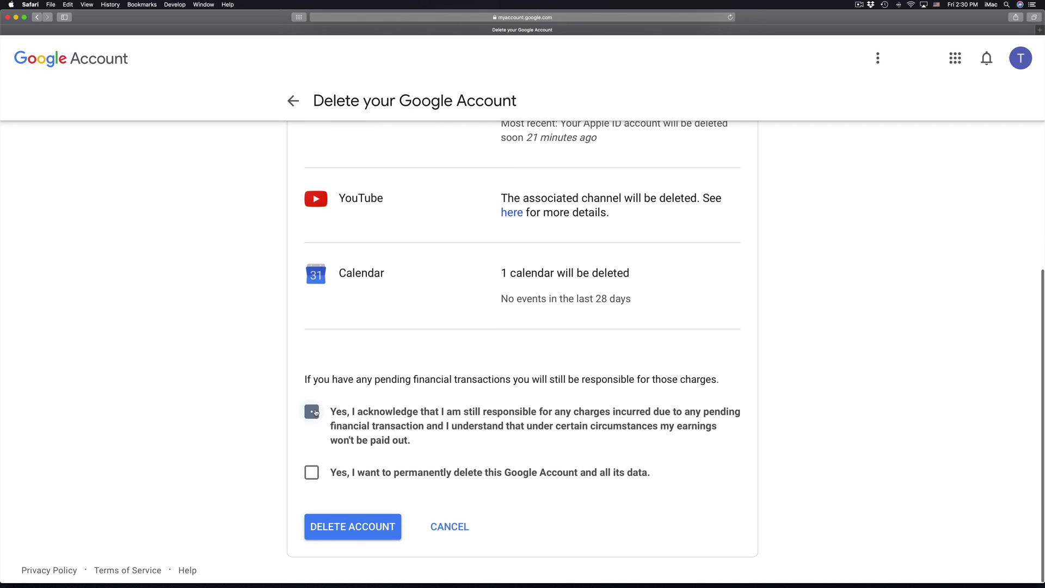
click(314, 471)
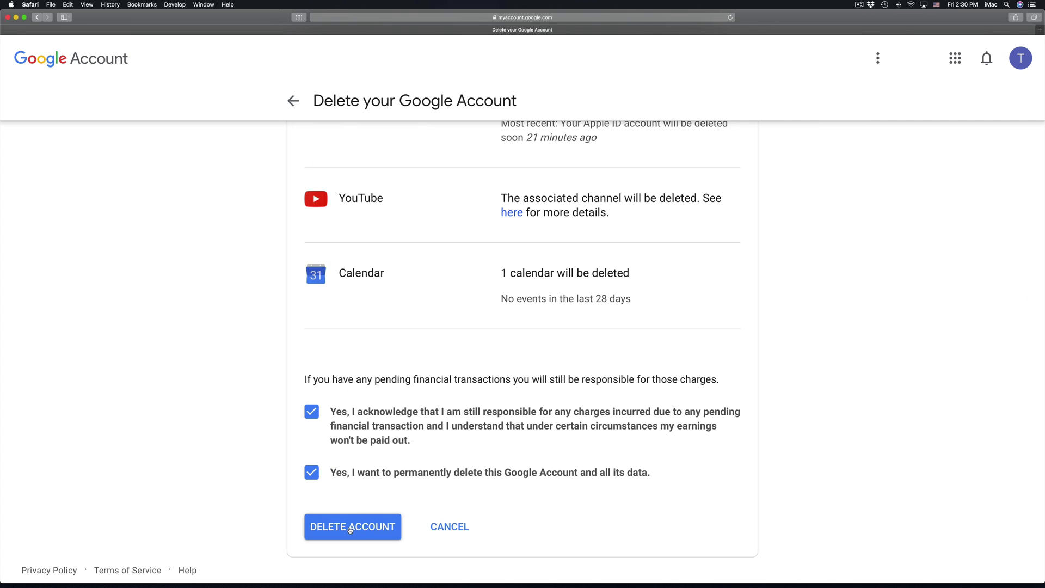
- Untick both acknowledgments and go back without deleting the account
scroll(477, 269, up, 15)
scroll(381, 348, down, 15)
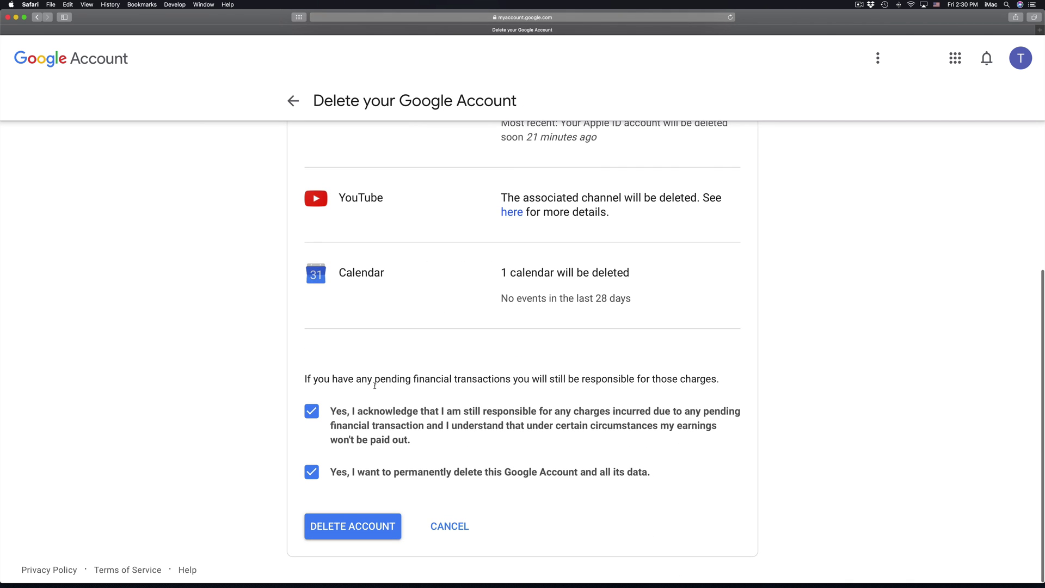
click(309, 413)
click(312, 472)
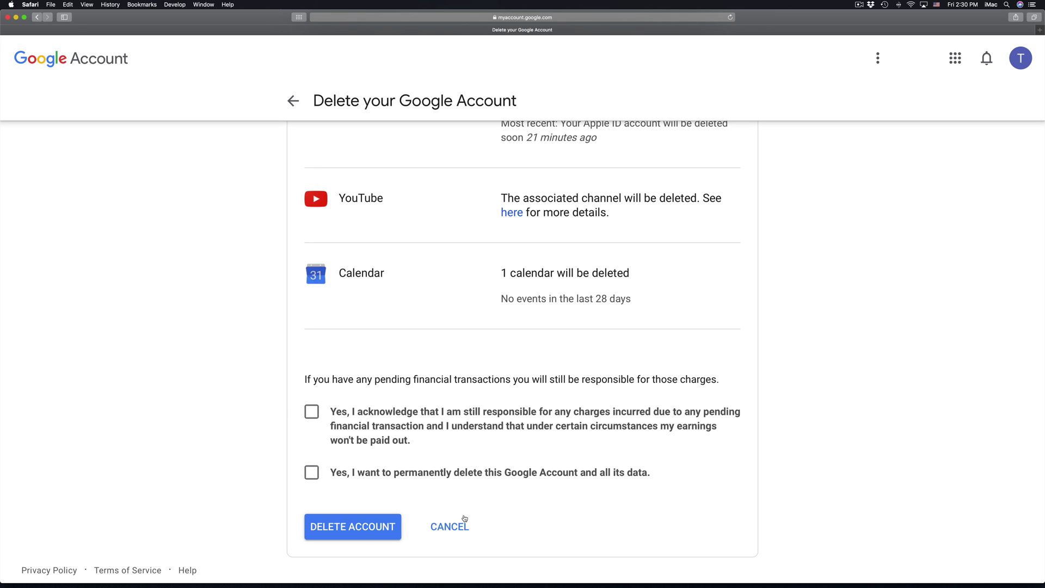
scroll(464, 518, up, 10)
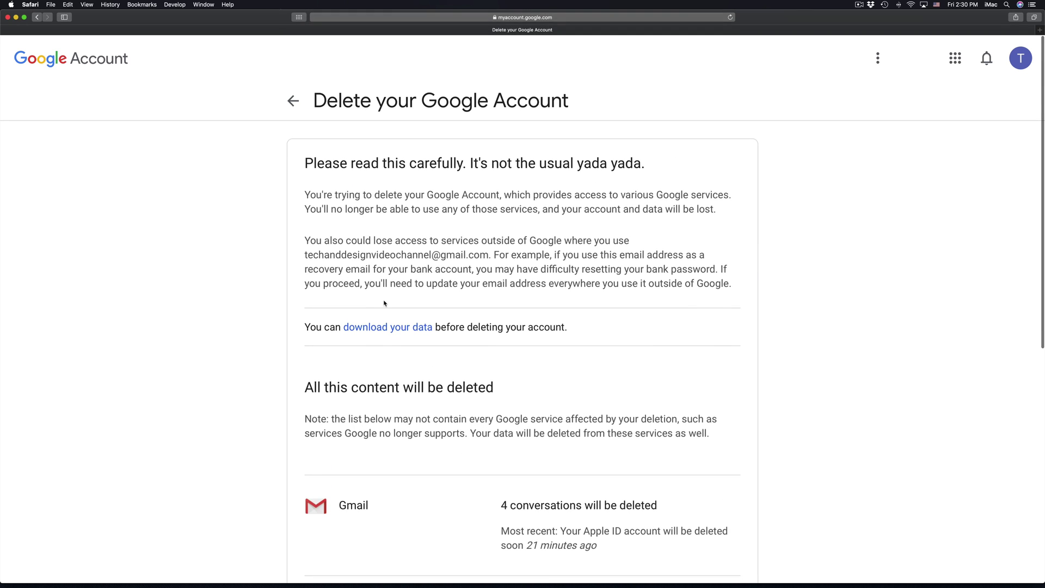
click(293, 101)
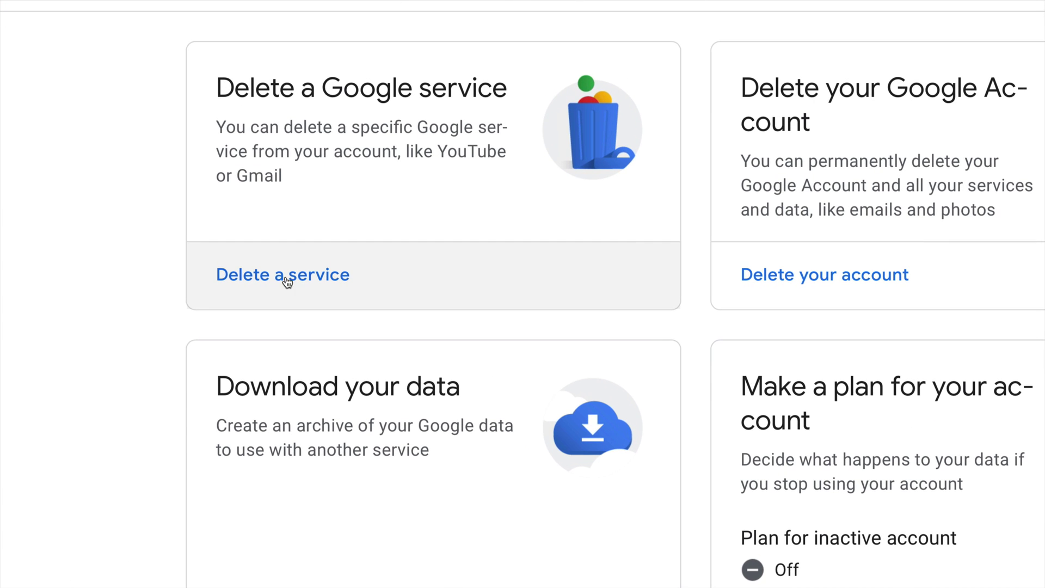
- Choose 'Delete a service' and confirm identity with the saved password
click(287, 278)
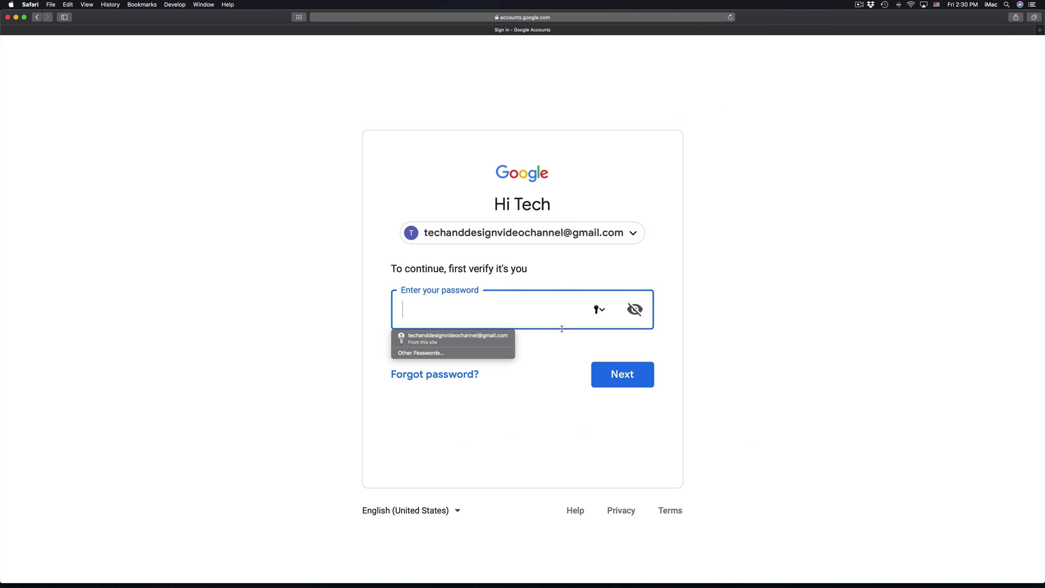
click(467, 345)
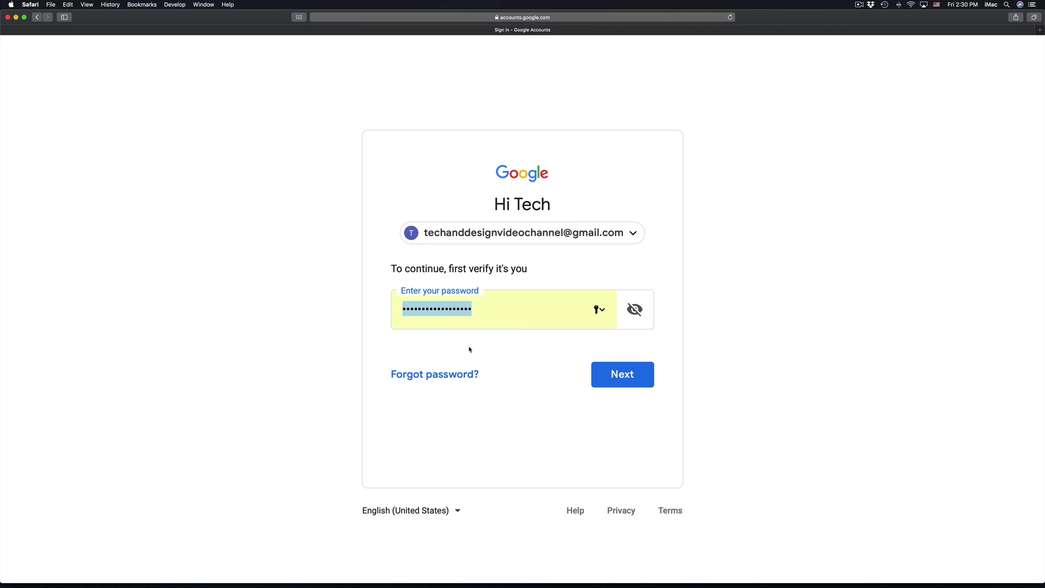
click(624, 375)
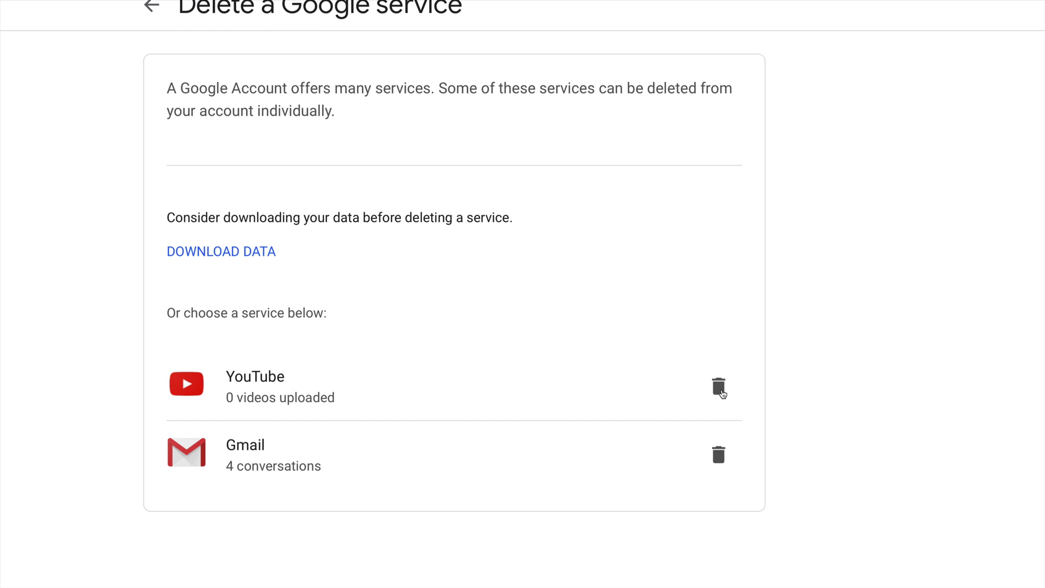
- Start deleting YouTube and re-verify with the saved password
click(720, 389)
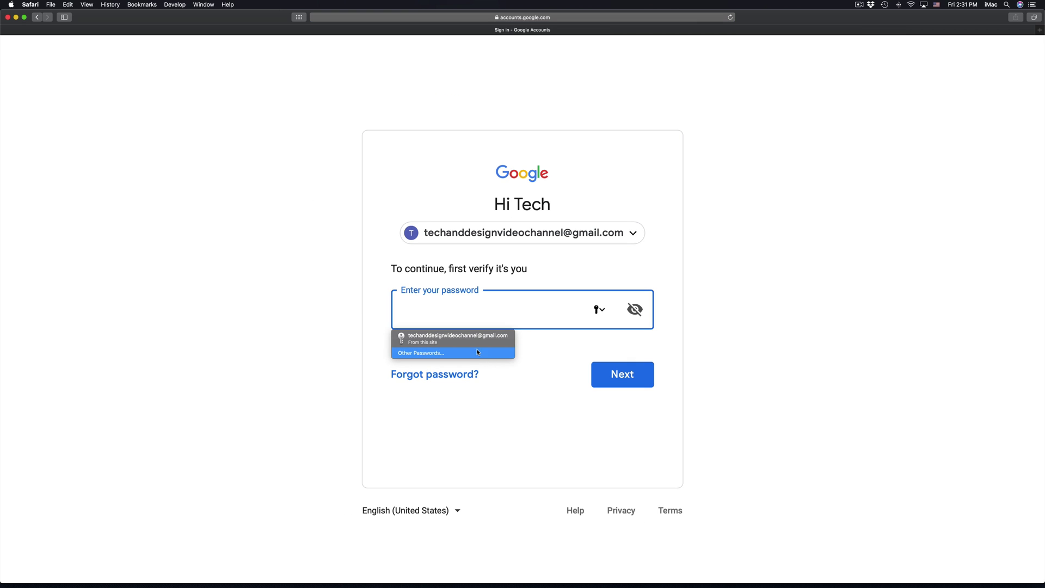
click(465, 340)
click(611, 374)
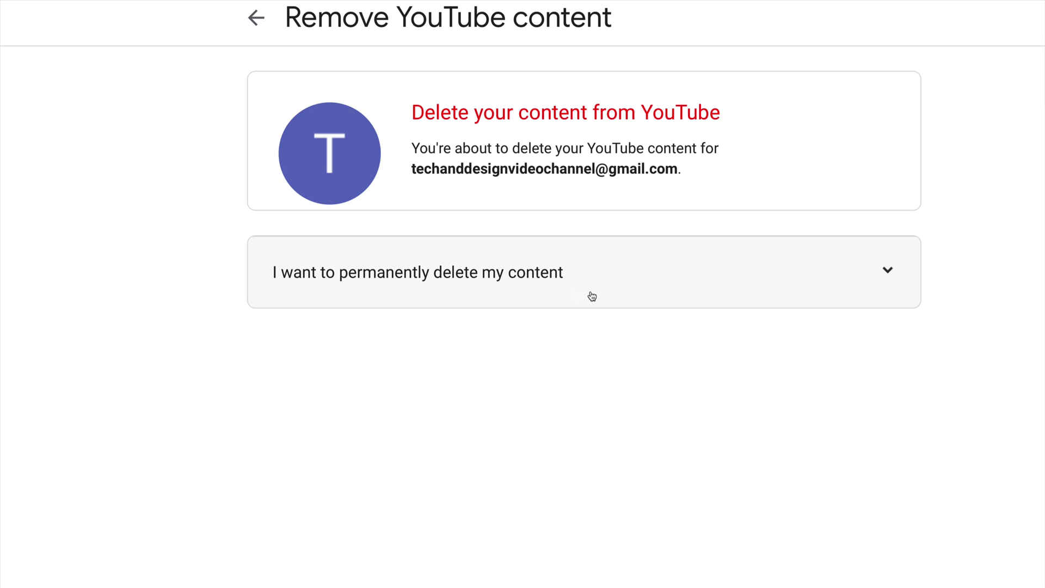
- Permanently delete the YouTube content, confirming with the account e-mail address
click(670, 292)
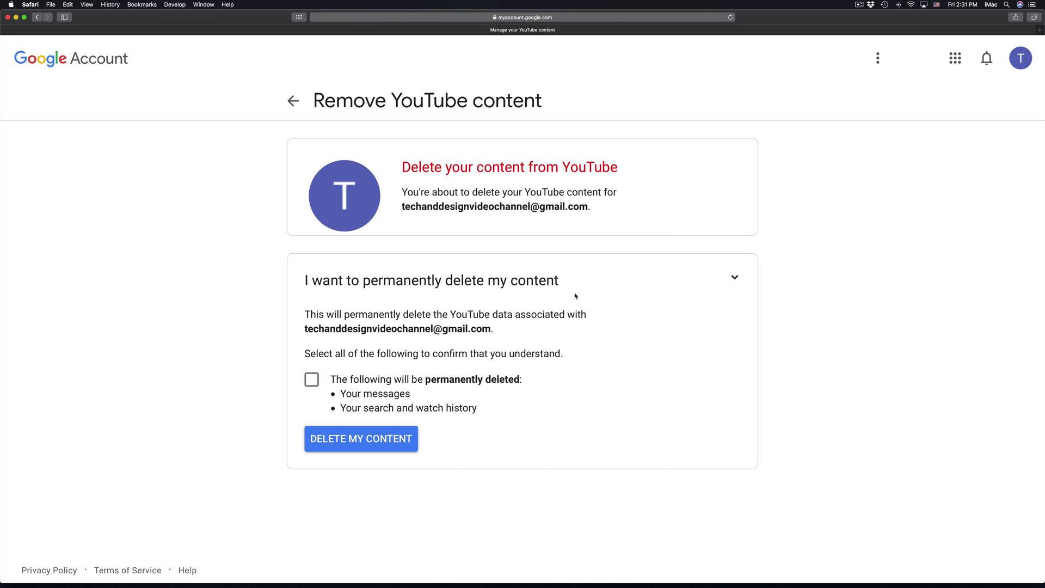
click(312, 381)
click(366, 442)
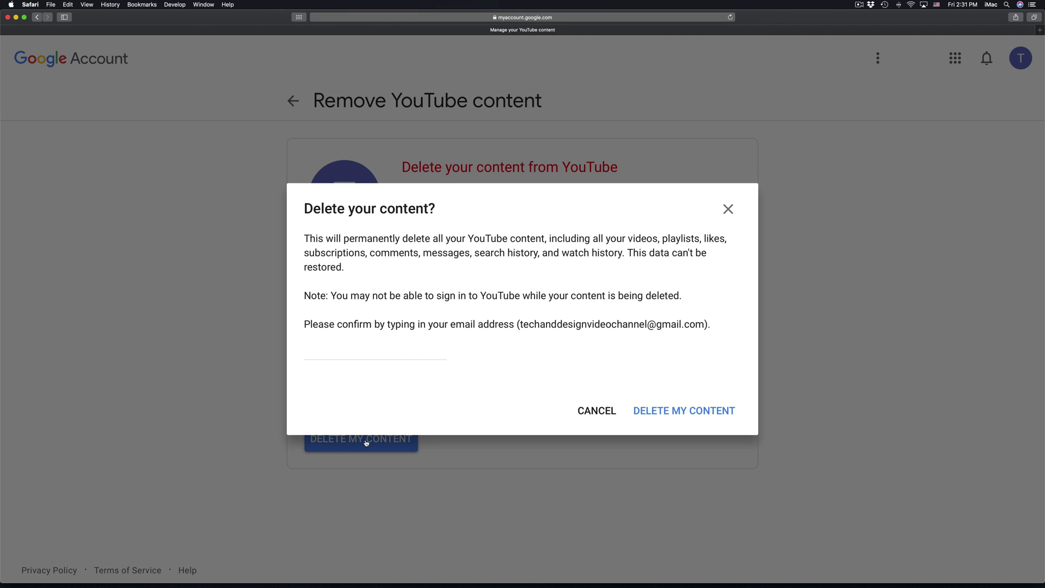
click(712, 418)
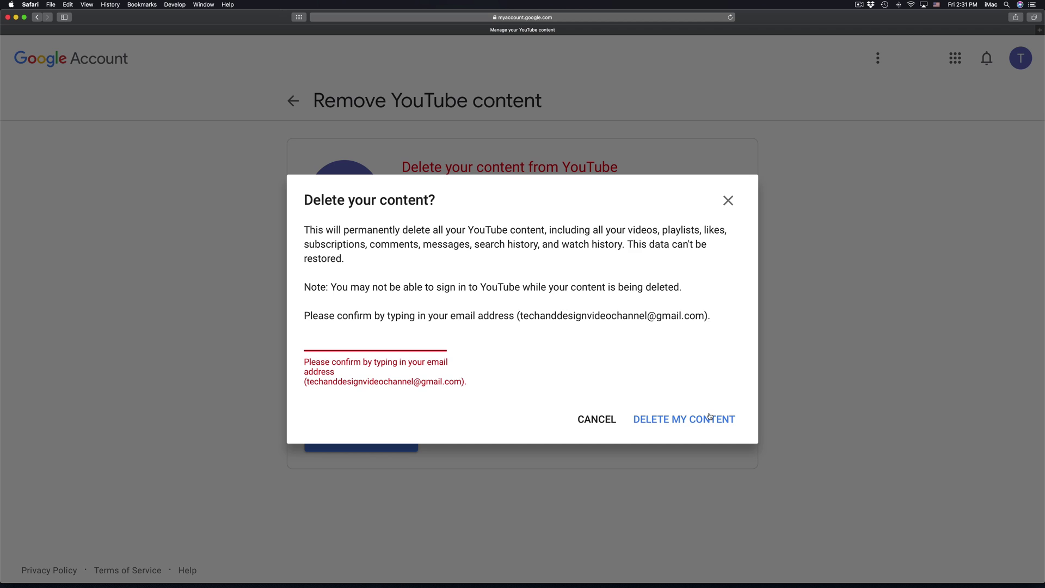
key(super+v)
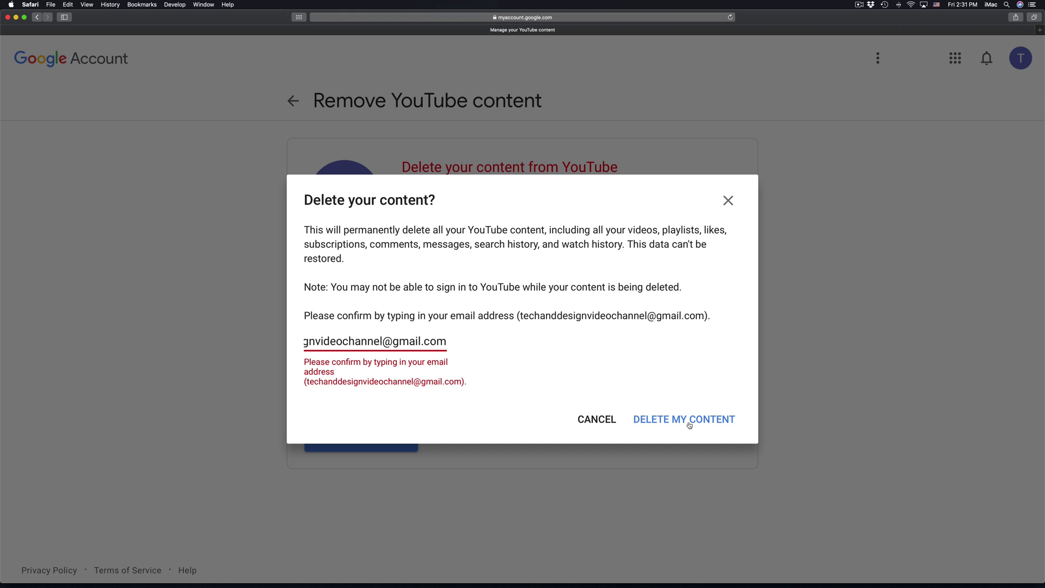
click(689, 423)
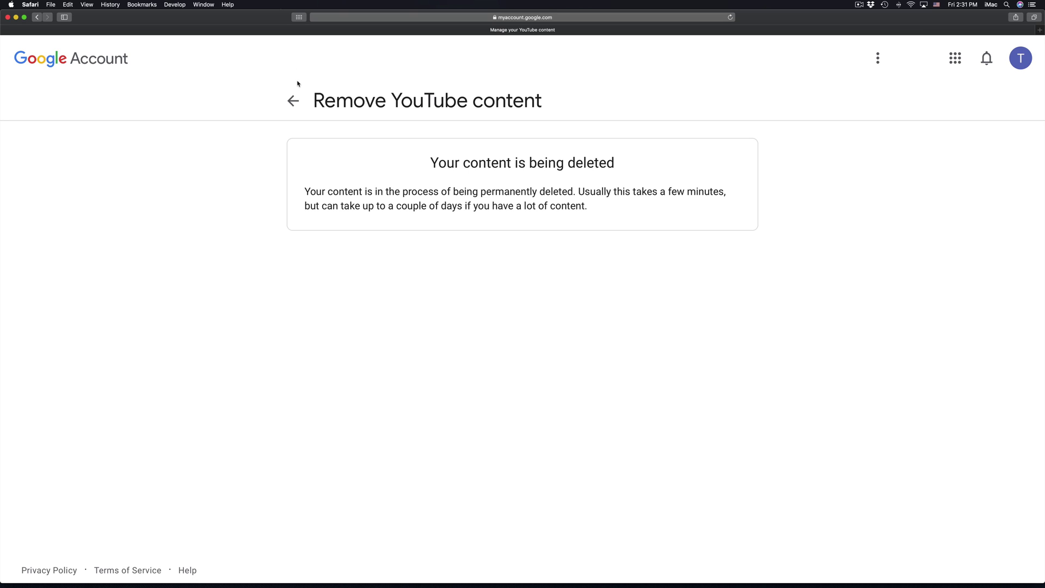
click(292, 102)
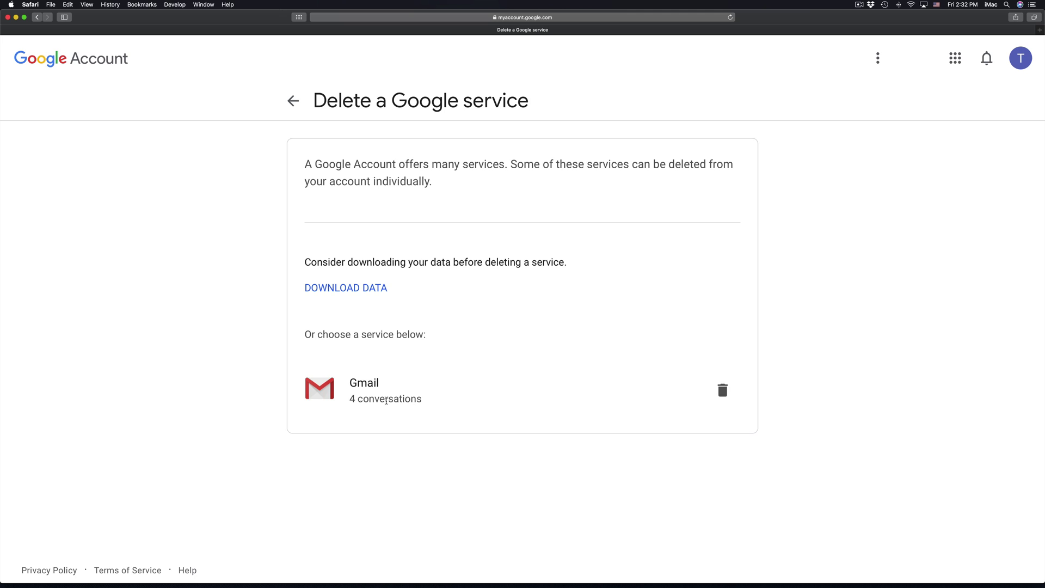
- Start removing Gmail, dismiss the sign-in address prompt, and return to the overview
click(723, 391)
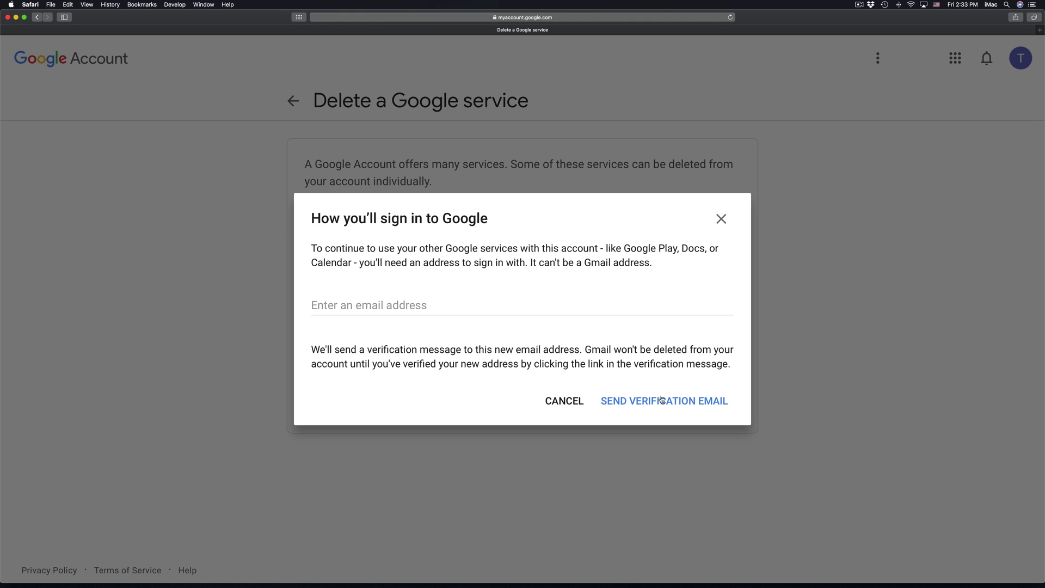
click(723, 220)
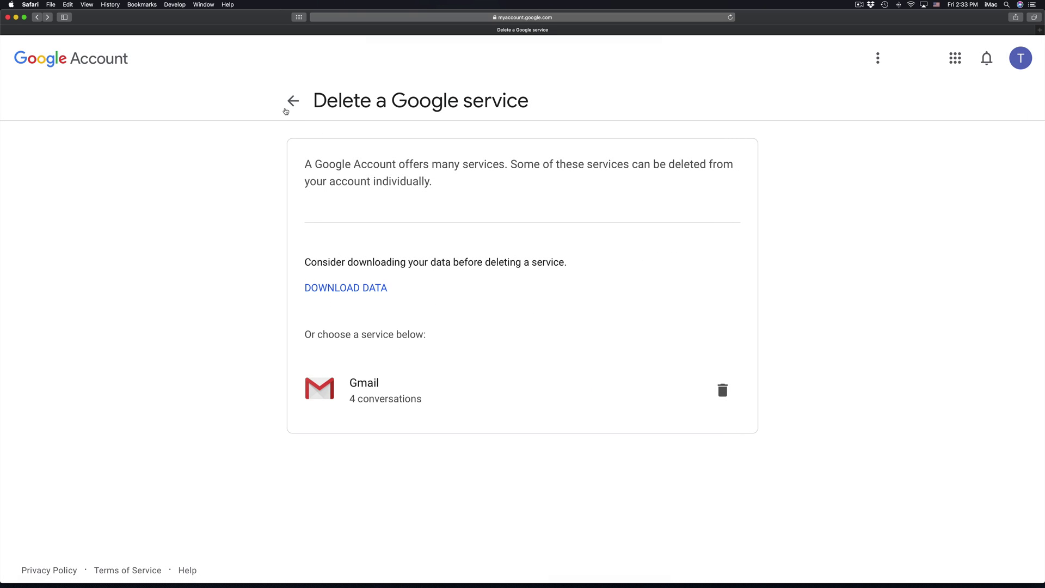
click(291, 106)
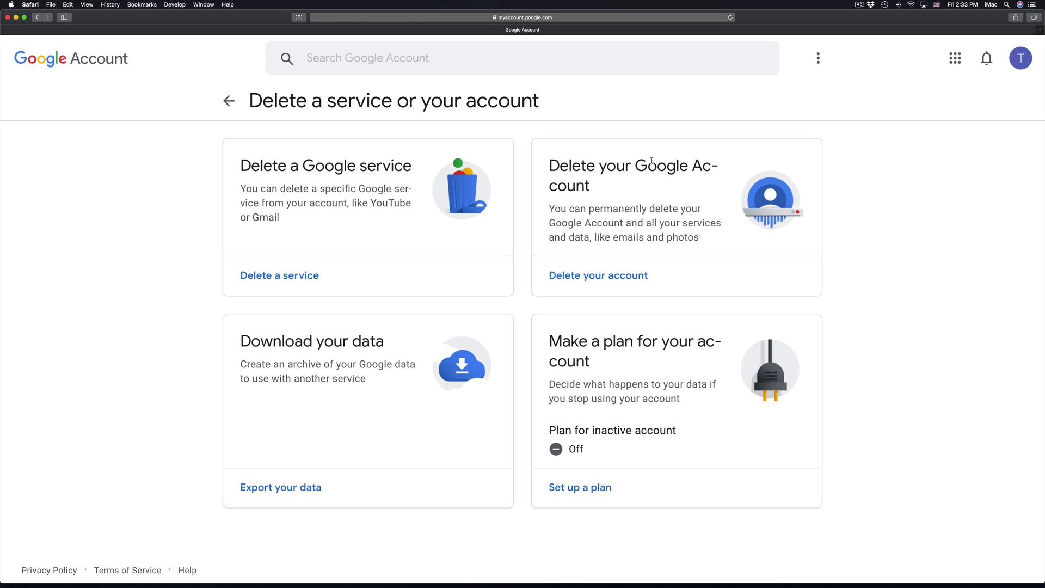
- Choose 'Delete your account' and verify with the saved password
click(627, 277)
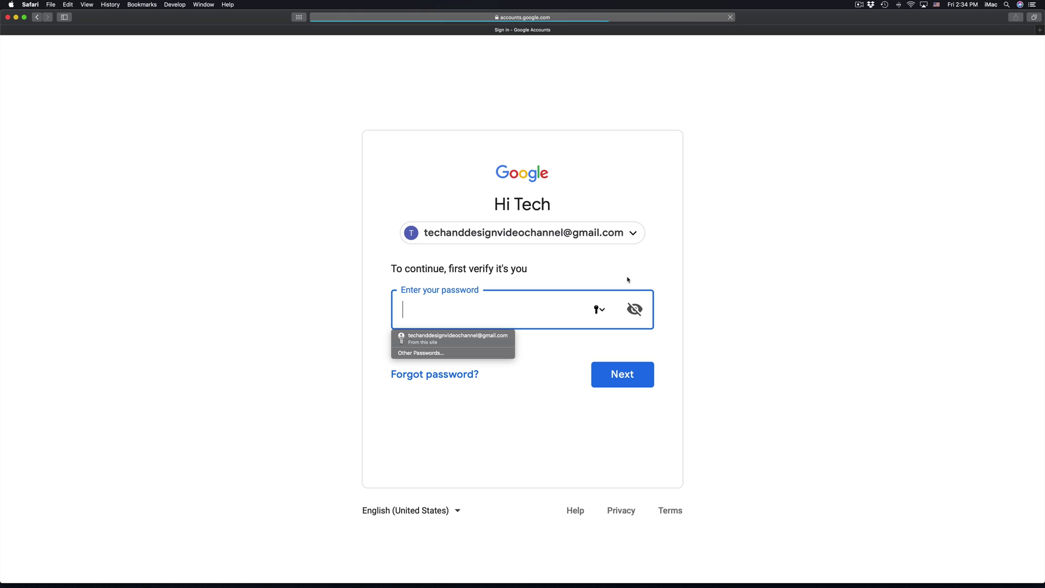
click(476, 341)
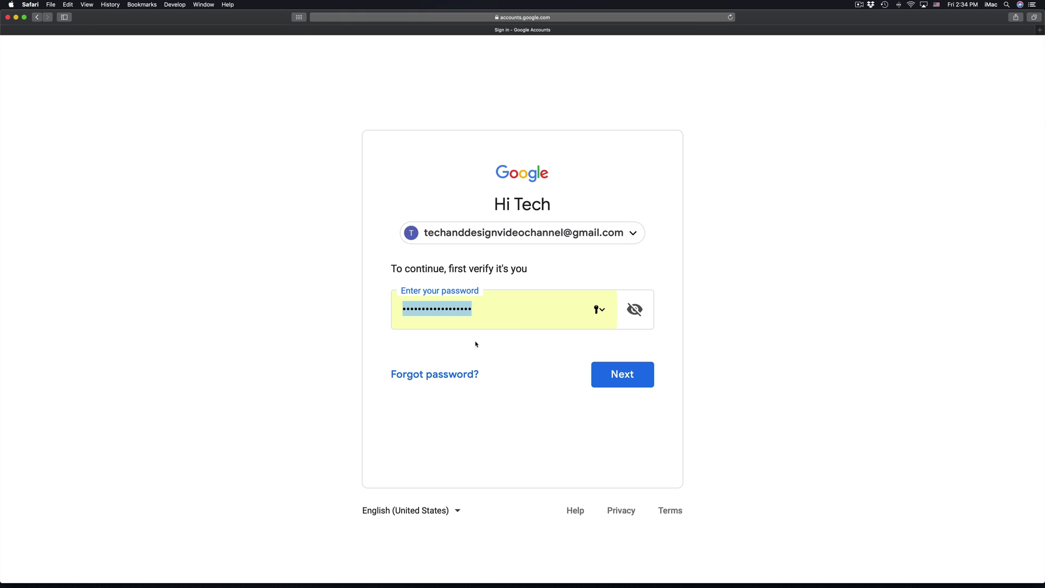
click(648, 377)
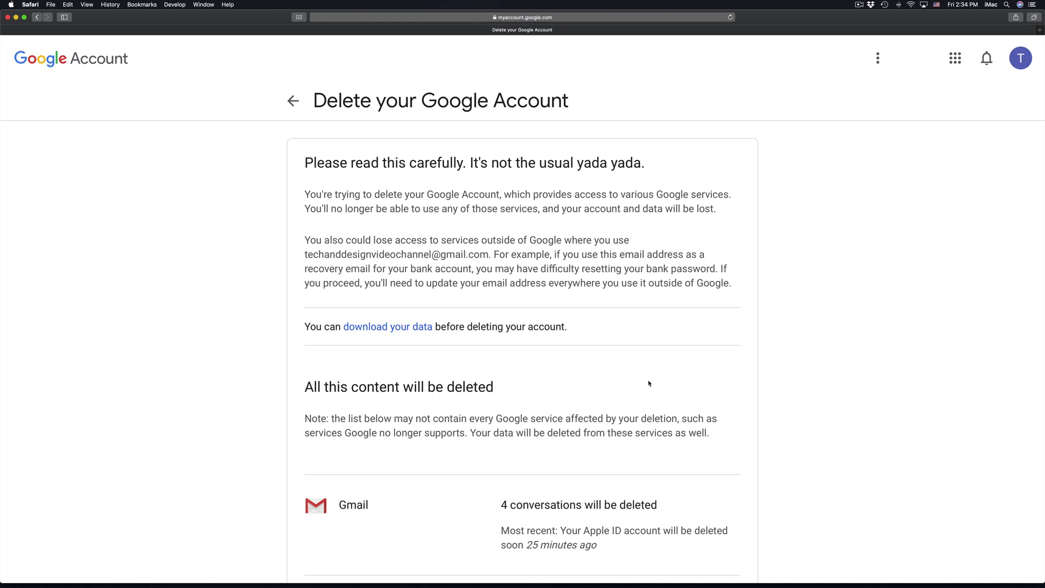
- Tick both acknowledgments and permanently delete the Google Account and its data
scroll(648, 383, down, 5)
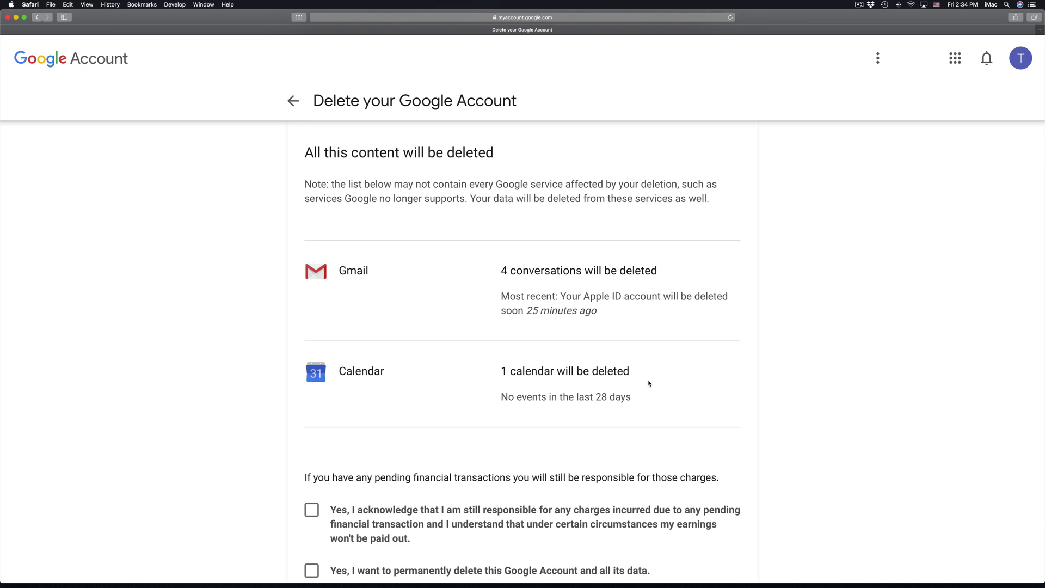
scroll(648, 383, down, 2)
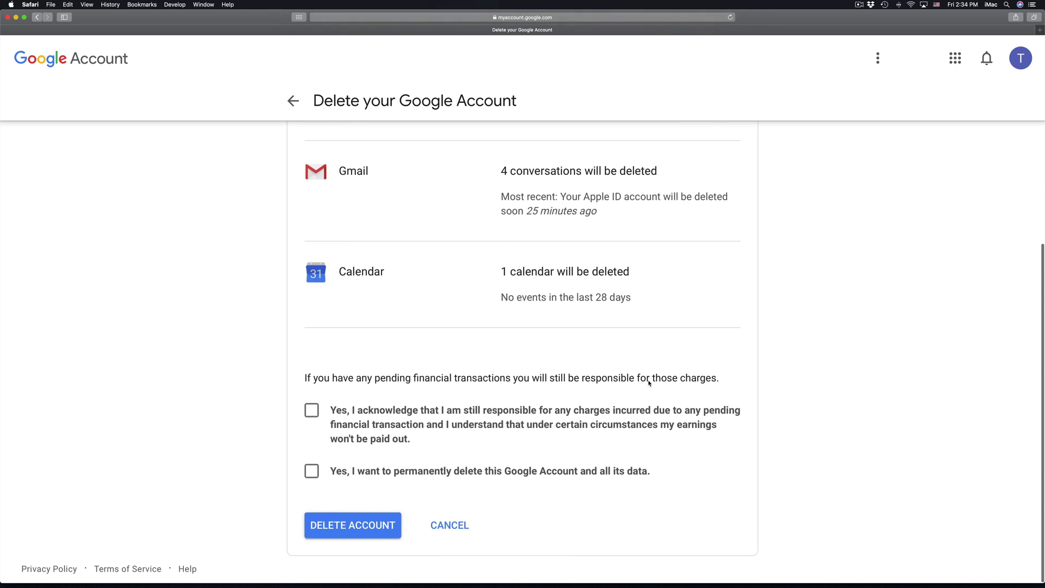
click(314, 416)
click(316, 473)
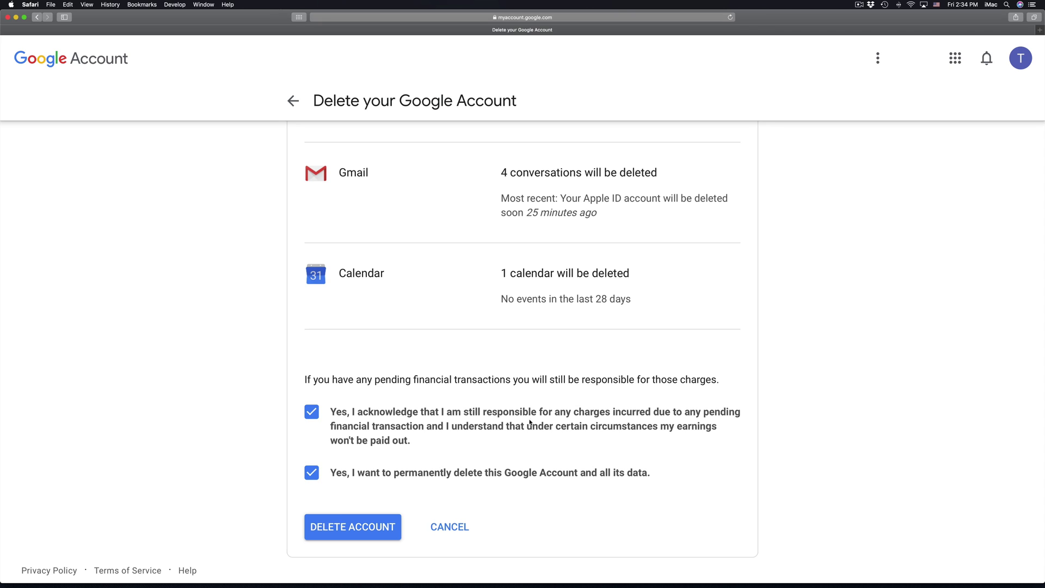
scroll(577, 403, up, 4)
scroll(578, 401, down, 6)
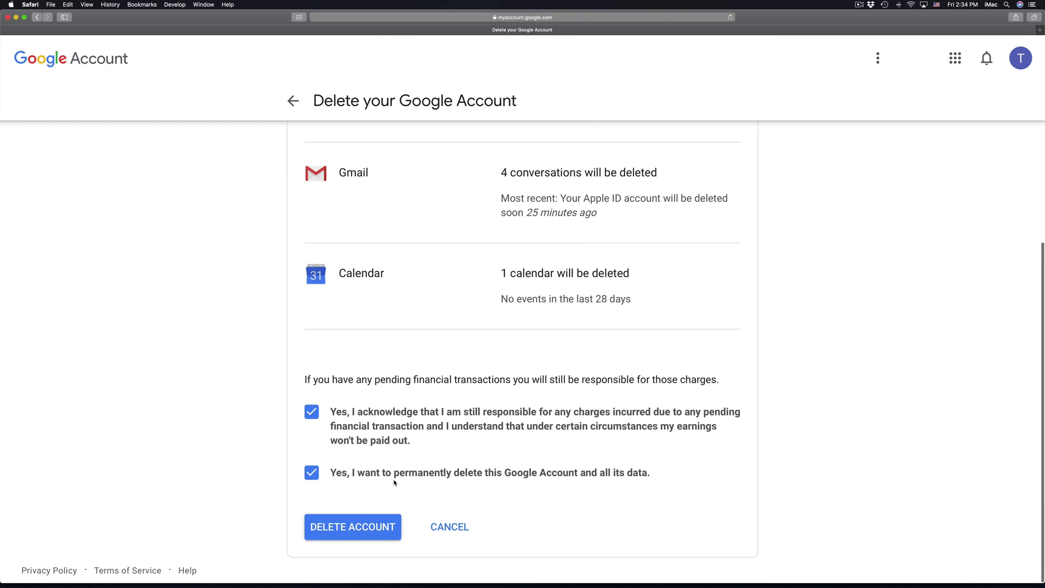
click(333, 536)
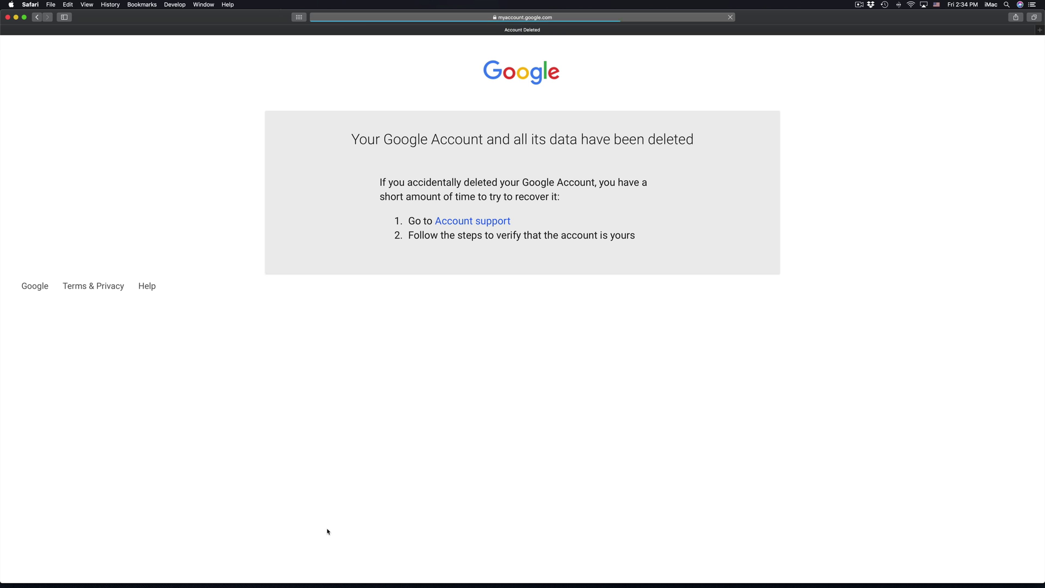